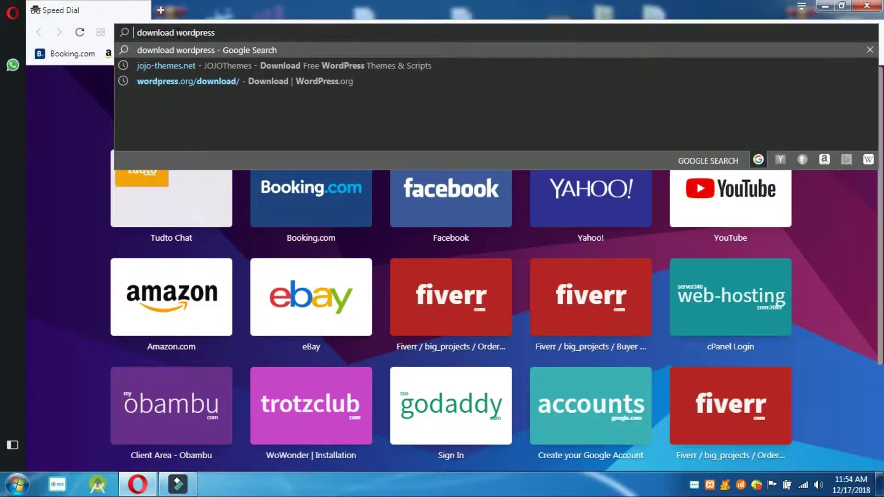
- Search 'download wordpress' and download WordPress 5.0.1 from the wordpress.org/download page
key("Return")
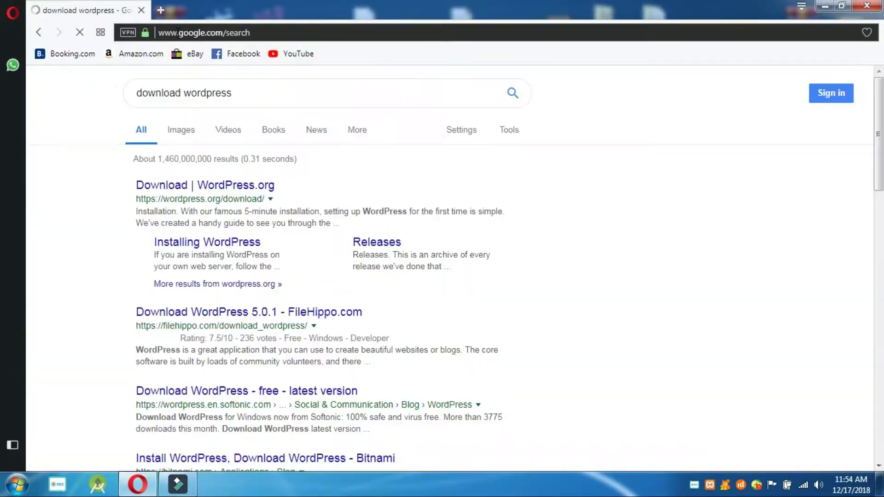
left_click(192, 193)
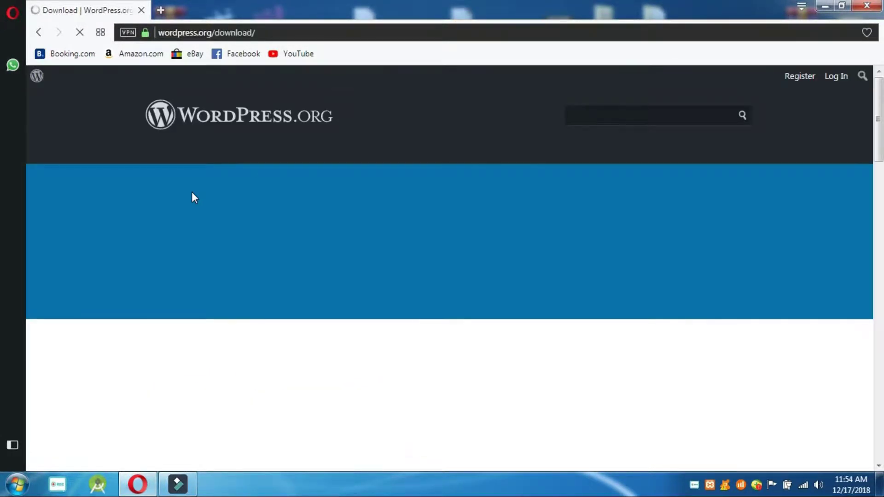
scroll(880, 170, "down", 5)
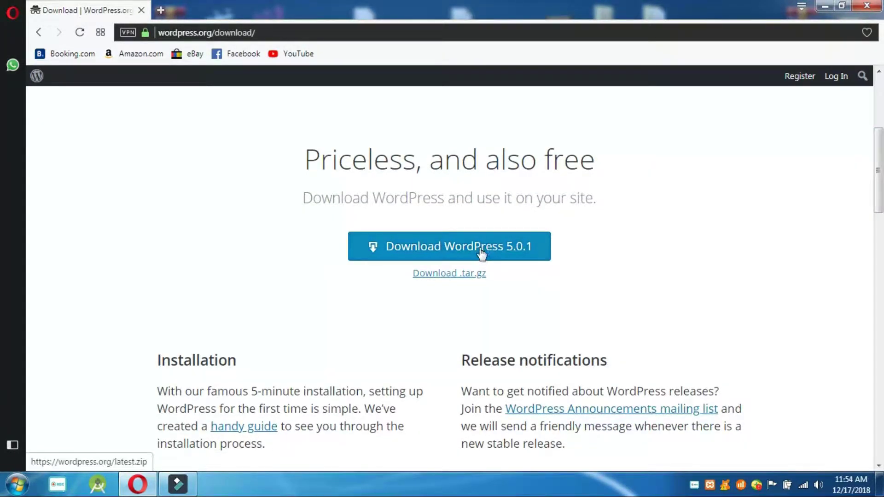
left_click(479, 247)
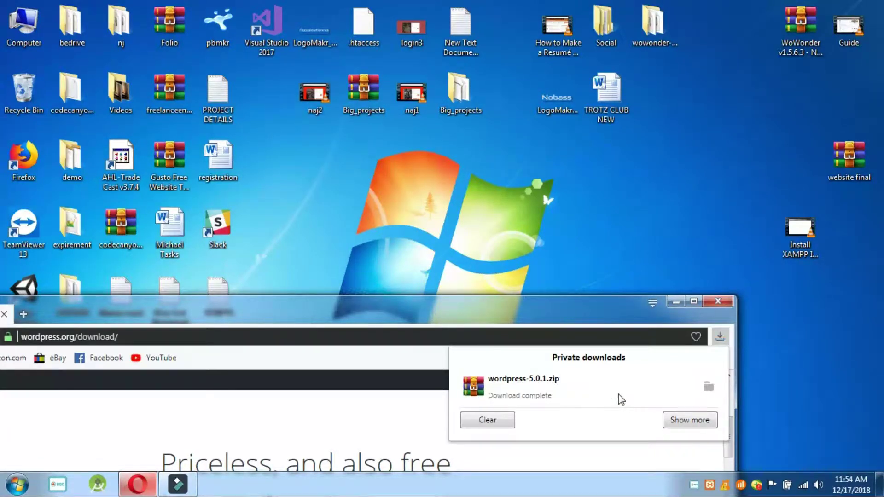
- Move wordpress-5.0.1.zip to the desktop and extract its wordpress folder there with WinRAR
left_click_drag(618, 394, 644, 217)
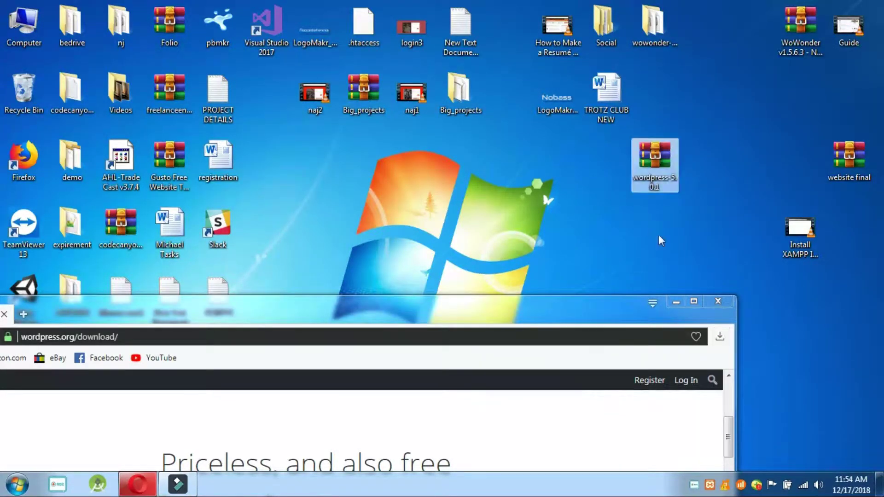
left_click(676, 302)
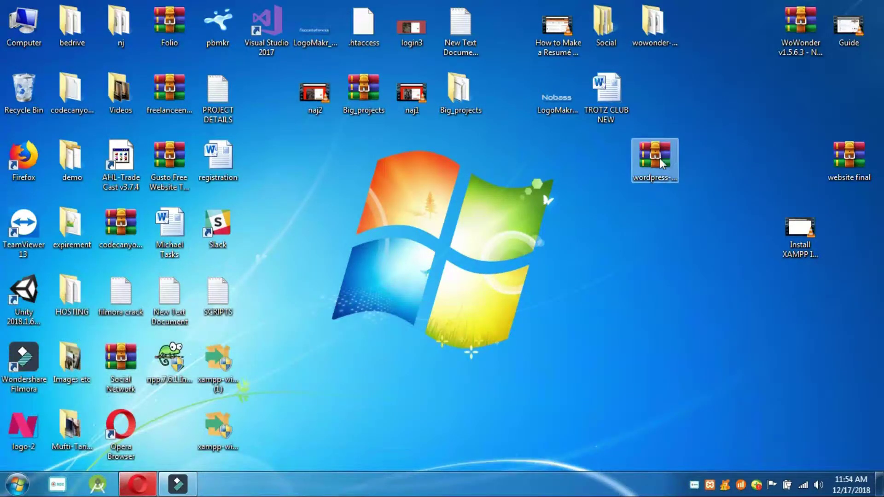
right_click(660, 159)
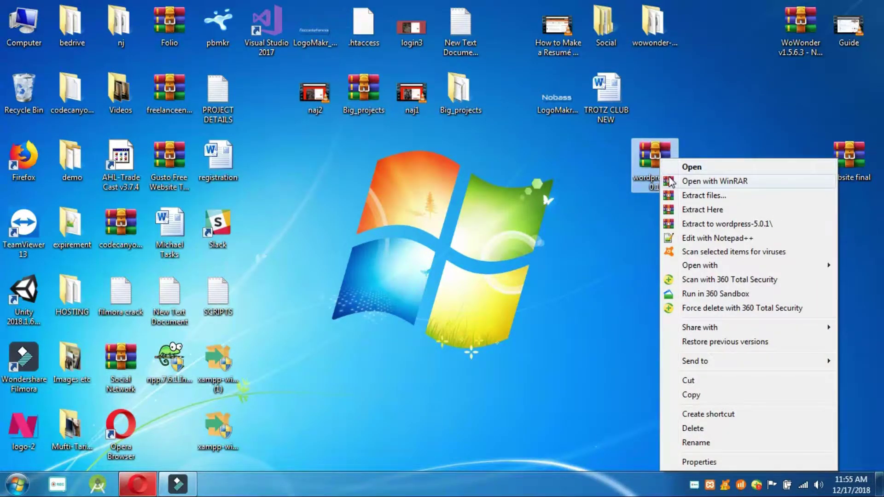
left_click(670, 182)
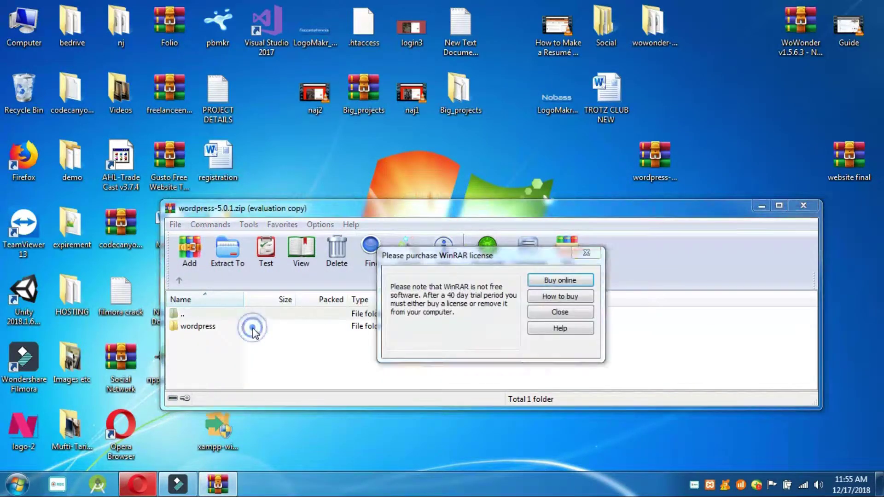
left_click(587, 253)
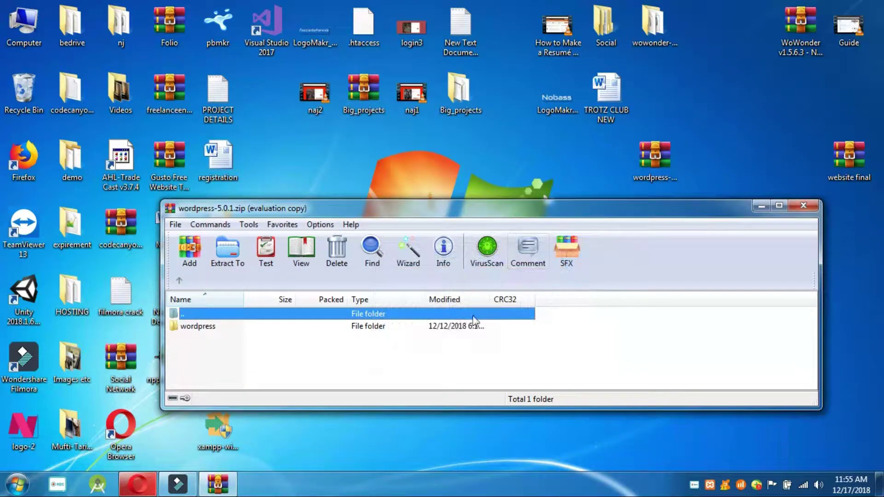
left_click_drag(460, 327, 584, 437)
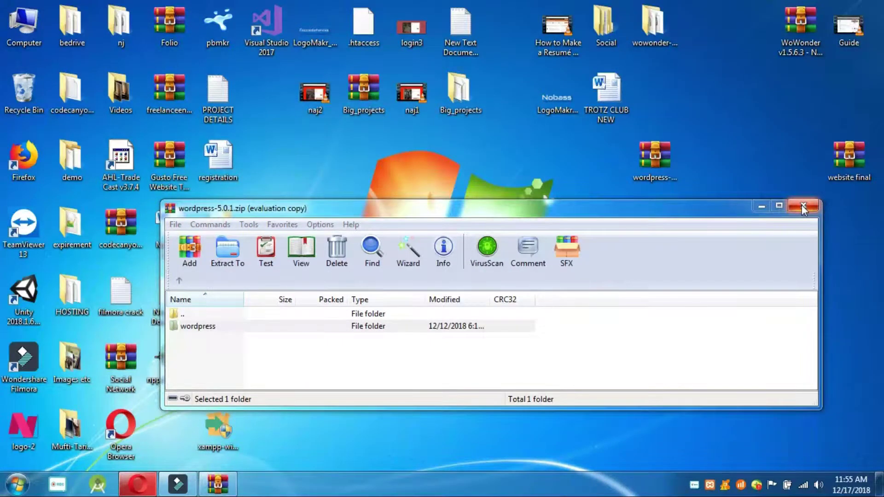
left_click(803, 207)
left_click_drag(610, 375, 494, 220)
- Cut the wordpress folder from the desktop and paste it into C:\xampp\htdocs
right_click(494, 220)
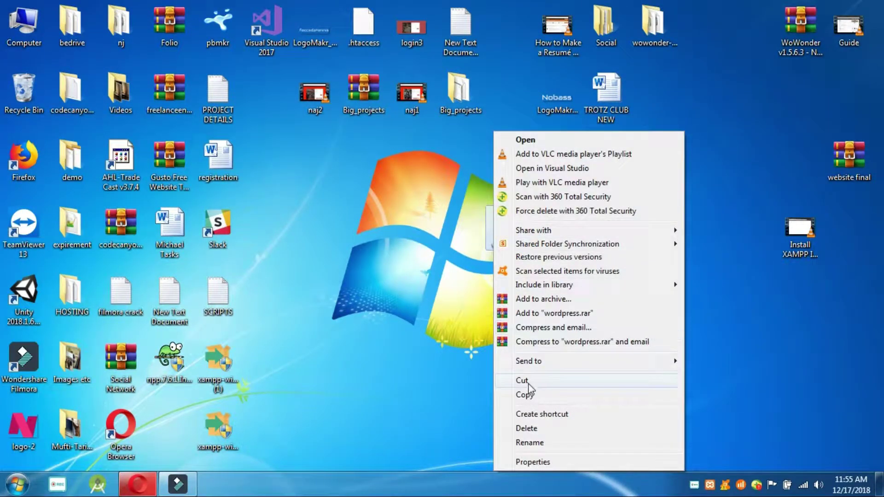
left_click(502, 394)
double_click(24, 29)
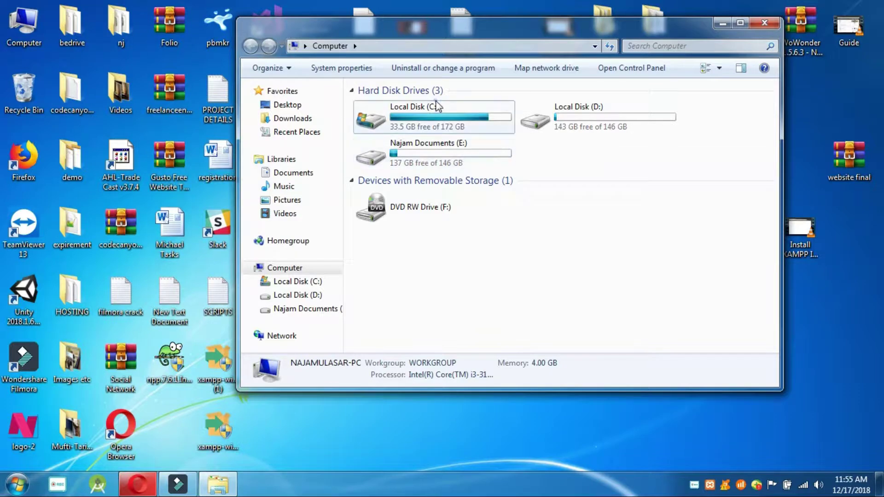
double_click(432, 103)
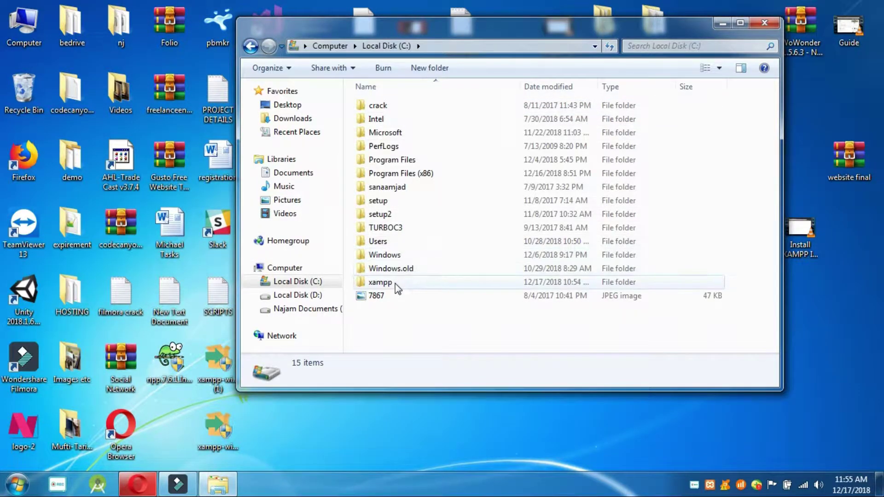
double_click(395, 283)
left_click(380, 174)
double_click(381, 175)
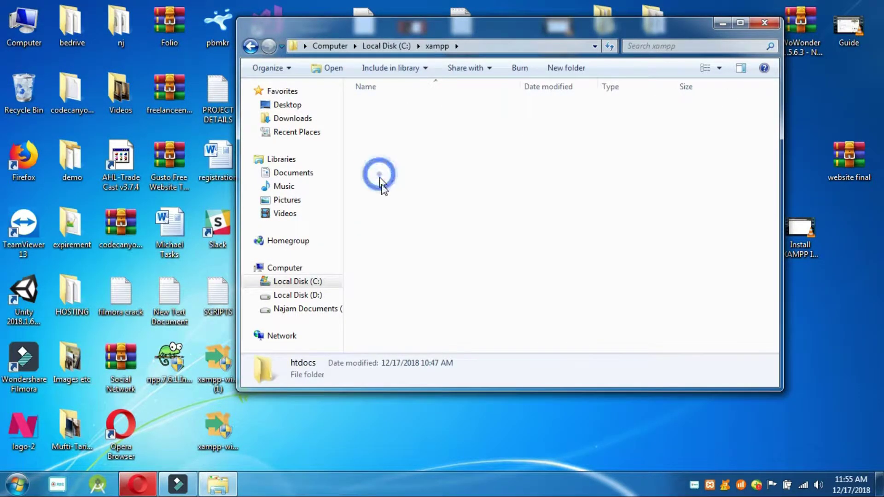
right_click(395, 222)
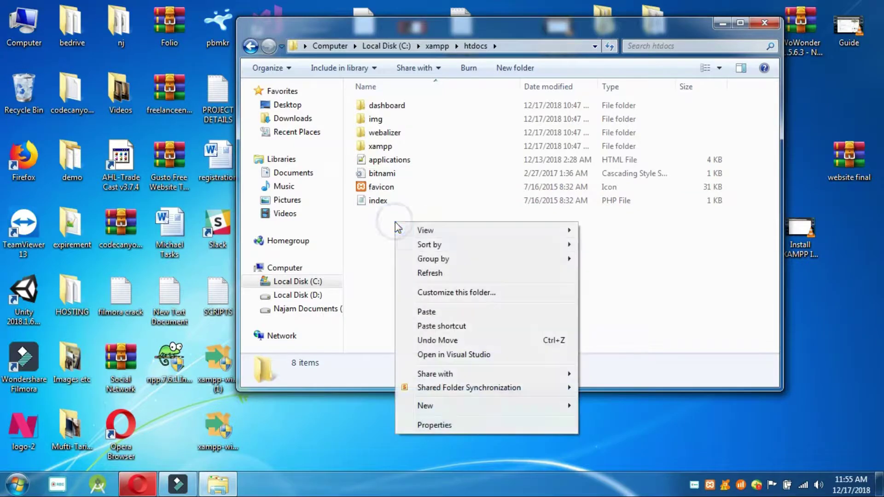
left_click(424, 311)
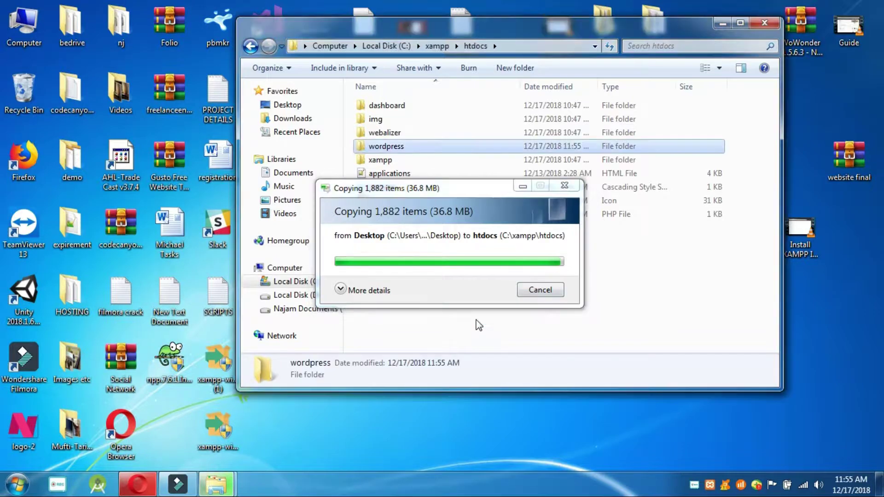
left_click(593, 275)
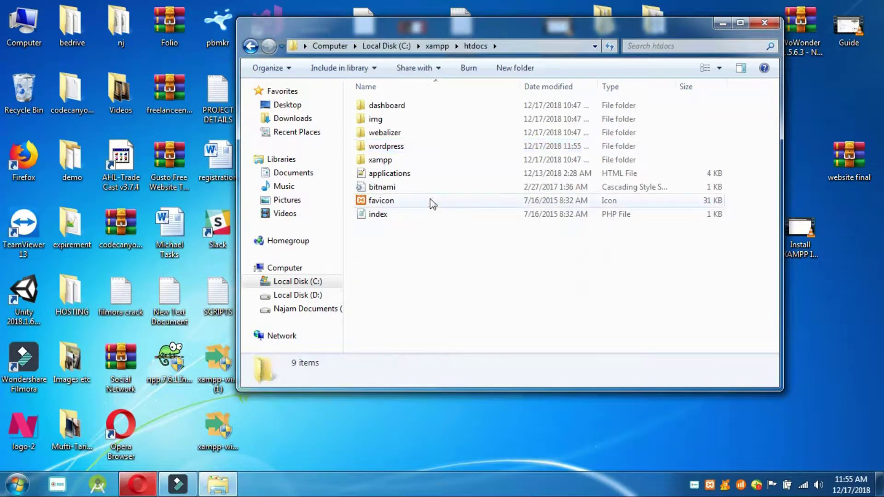
key("alt+Tab")
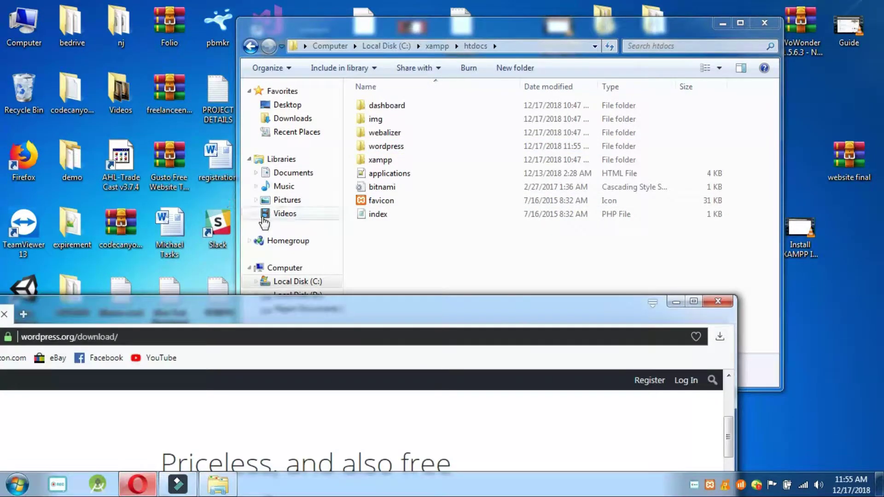
- Load the local XAMPP server page at localhost in a new Opera tab
left_click(693, 302)
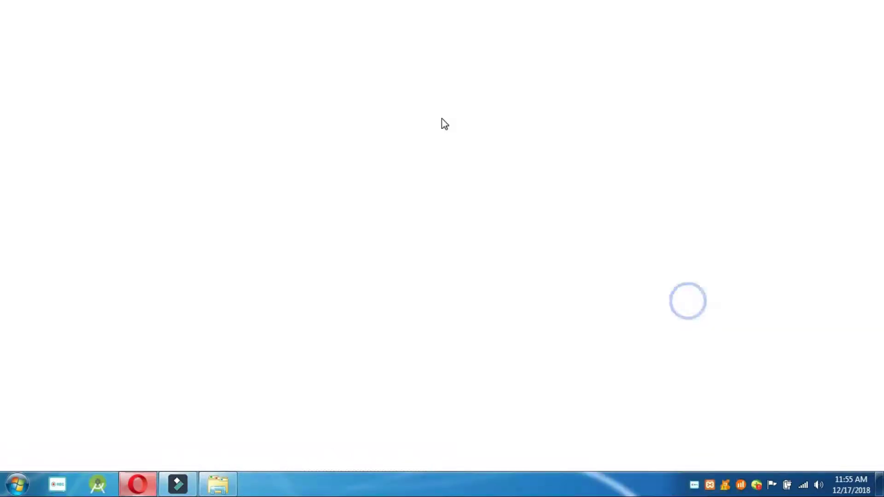
left_click(160, 10)
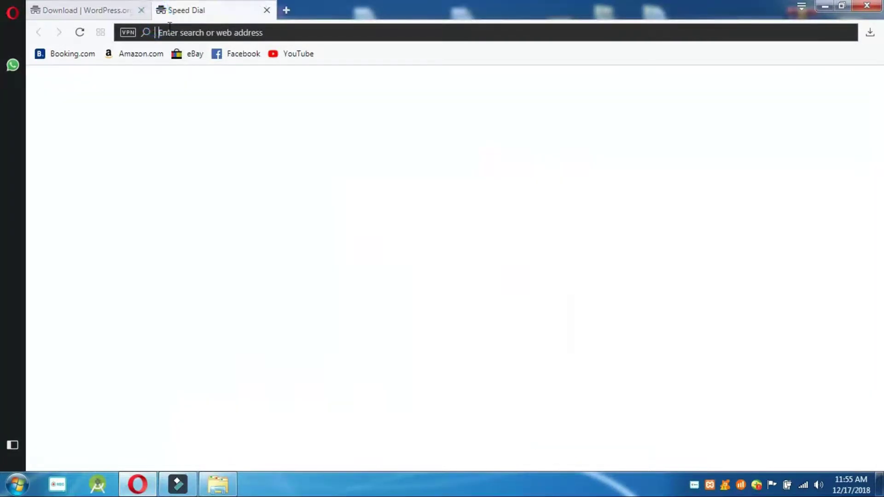
type("localhost")
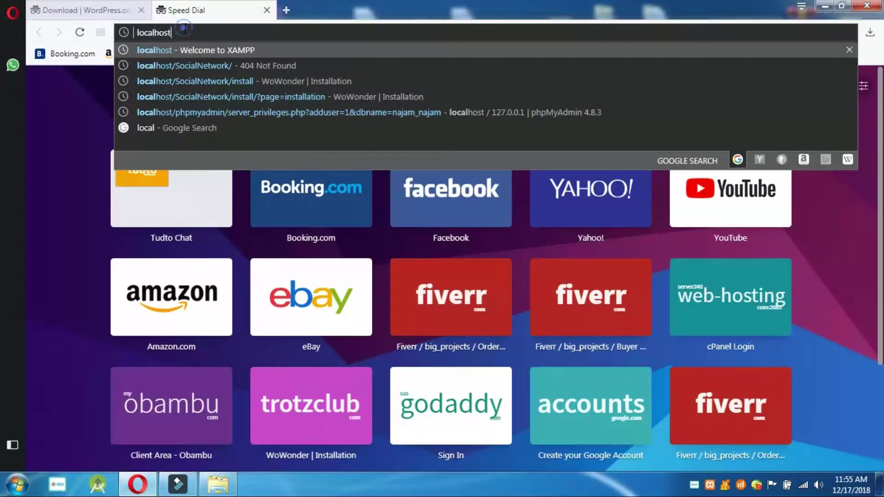
key("Return")
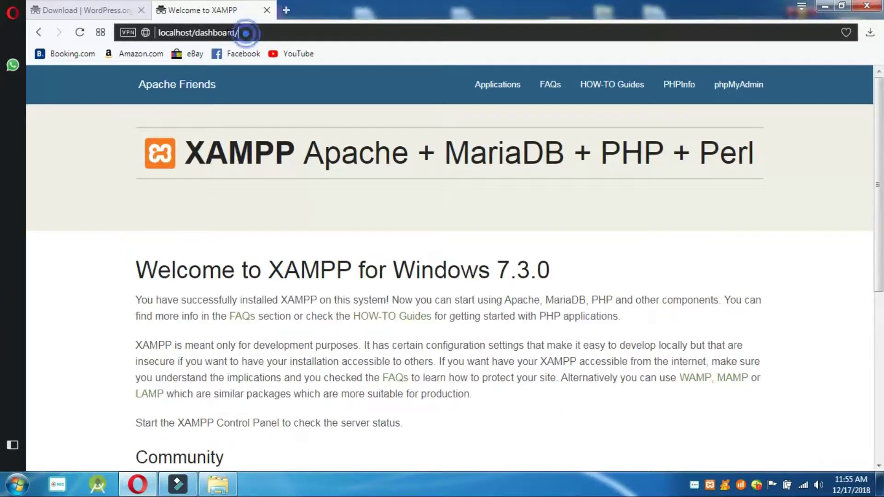
- Open localhost/wordpress and continue the setup with English (United States)
left_click_drag(243, 33, 197, 33)
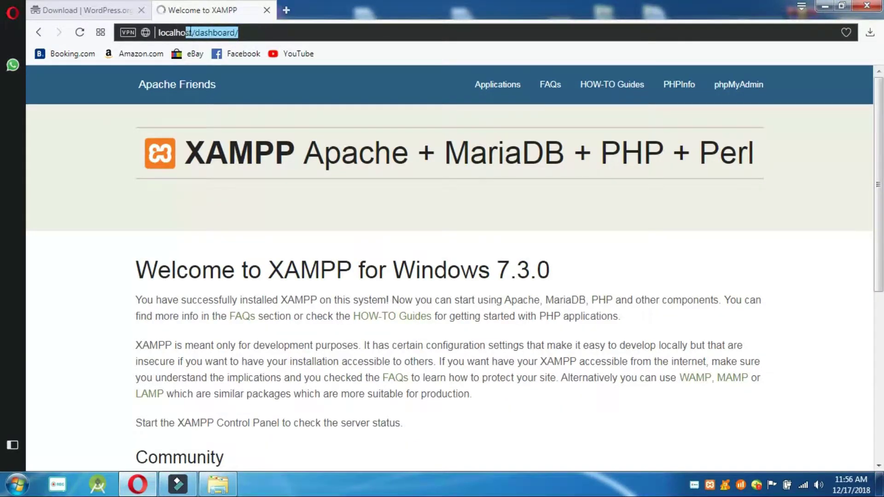
type("wordpres")
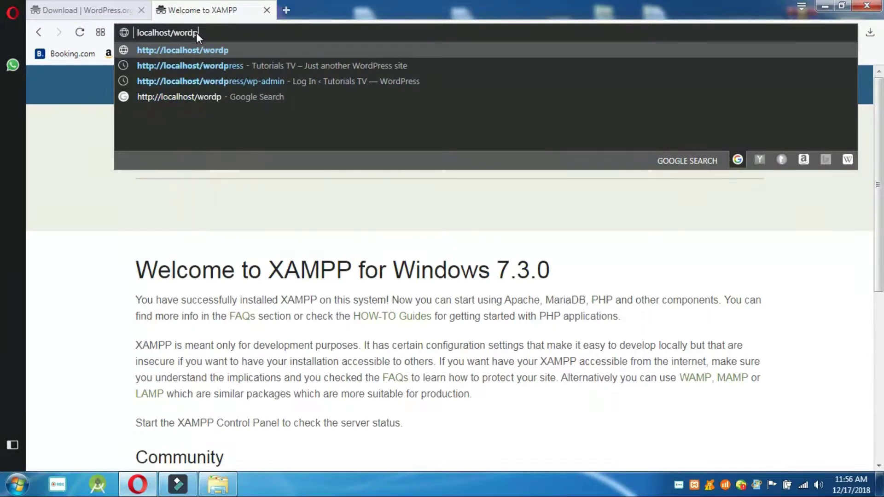
type("s")
key("Return")
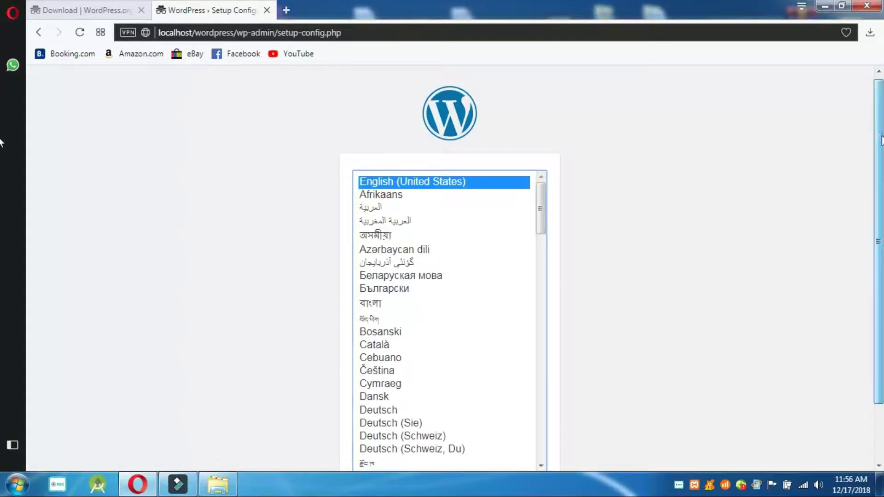
scroll(869, 133, "down", 2)
left_click(528, 440)
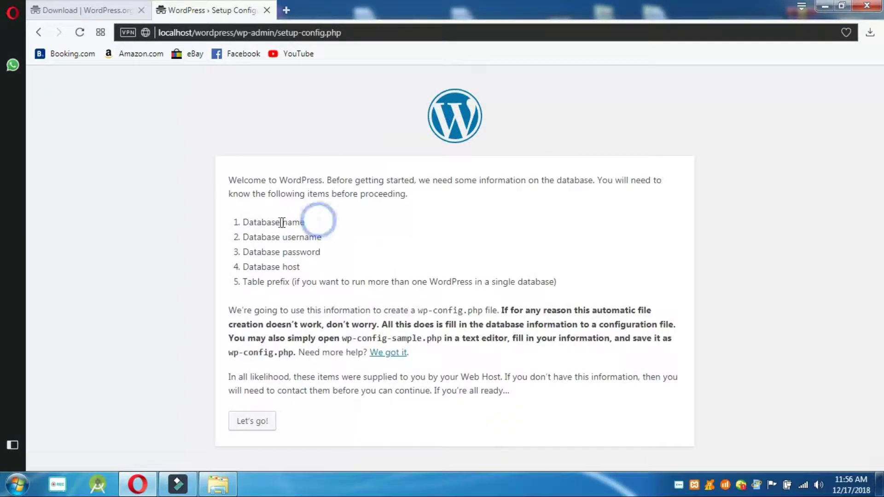
left_click_drag(306, 223, 244, 224)
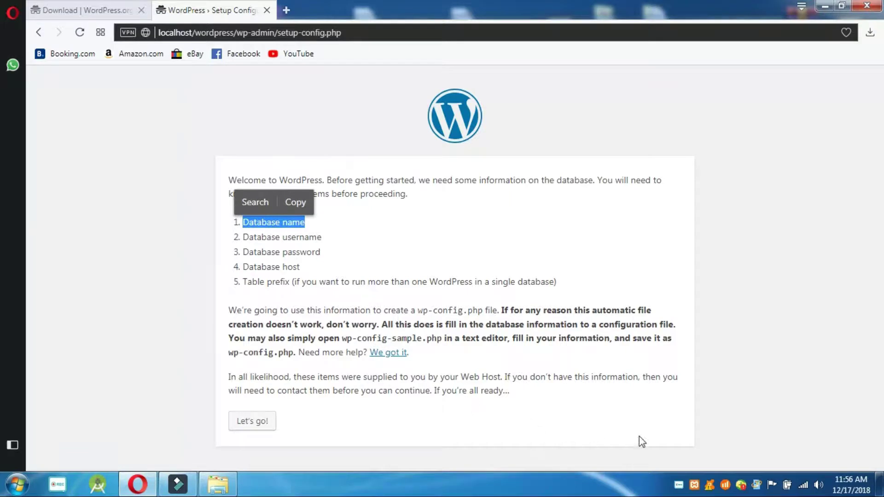
- Open phpMyAdmin from the XAMPP control panel and go to Databases
right_click(694, 484)
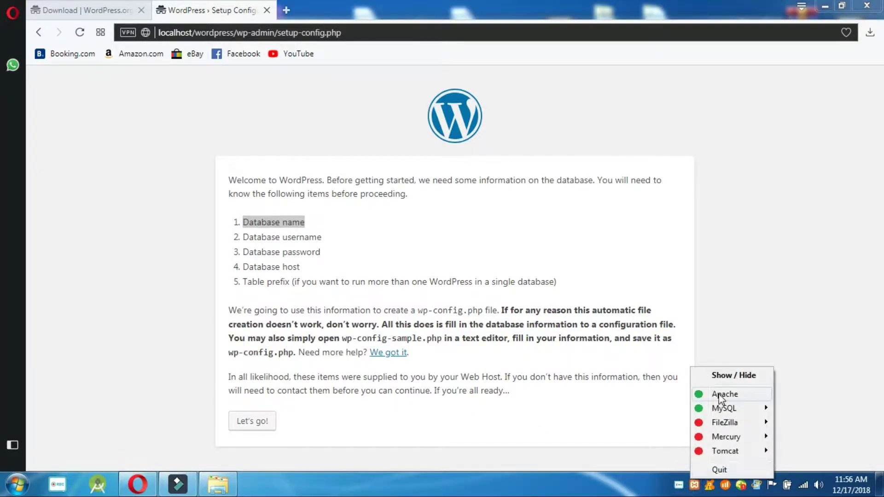
left_click(722, 375)
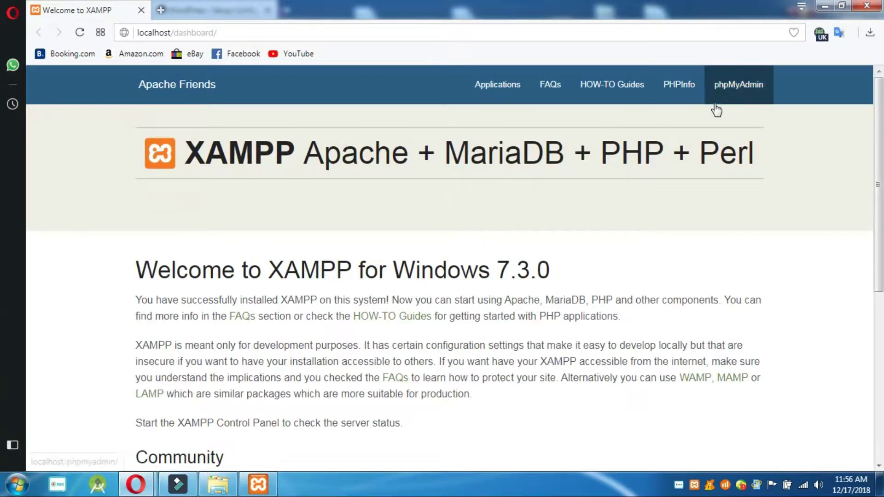
left_click(737, 91)
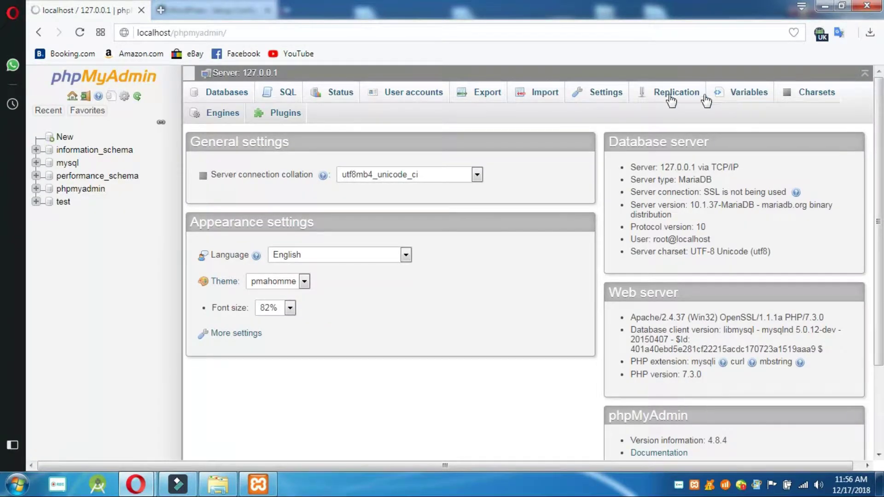
left_click(235, 92)
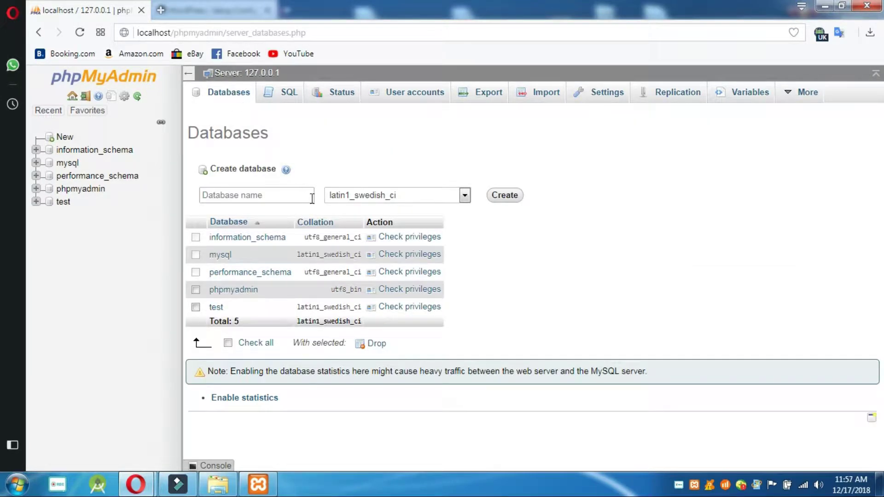
- Create the khan_khan database with no collation set and open its Privileges page
left_click(280, 196)
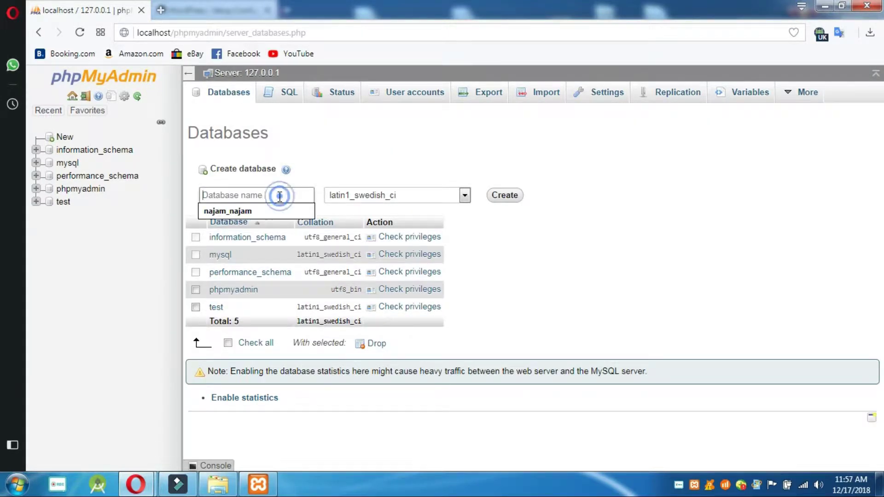
type("khan_khan")
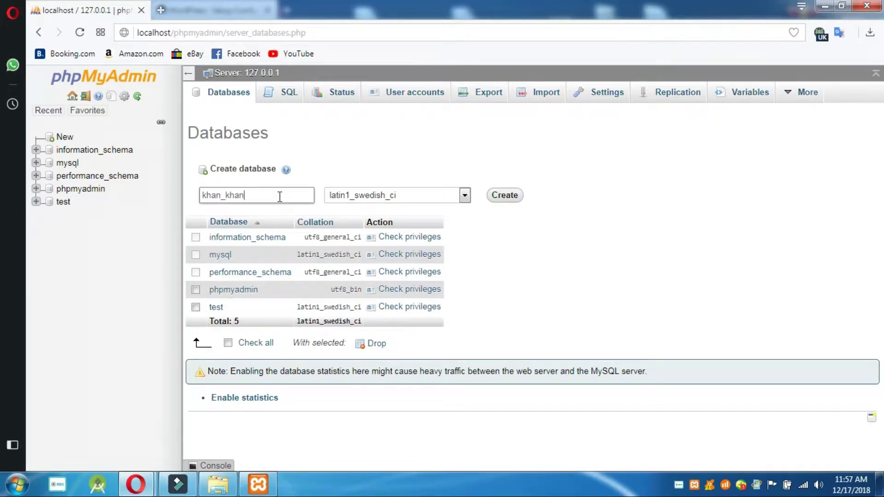
left_click(463, 195)
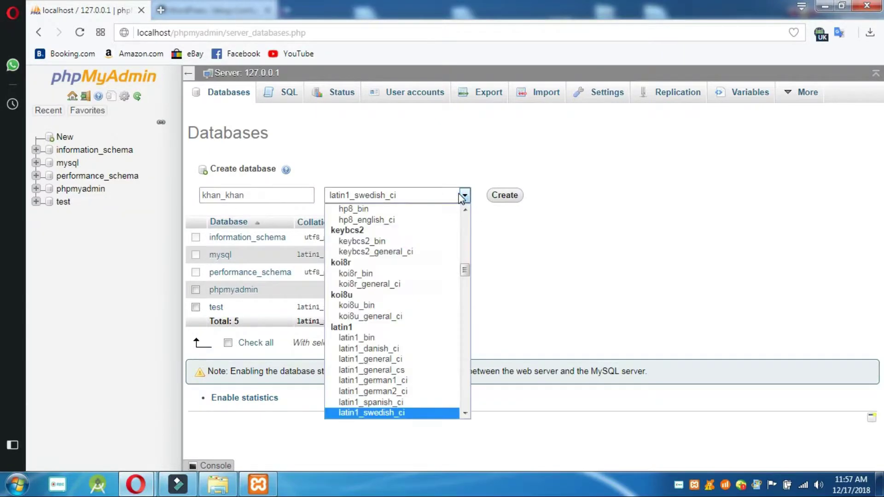
left_click_drag(466, 272, 466, 221)
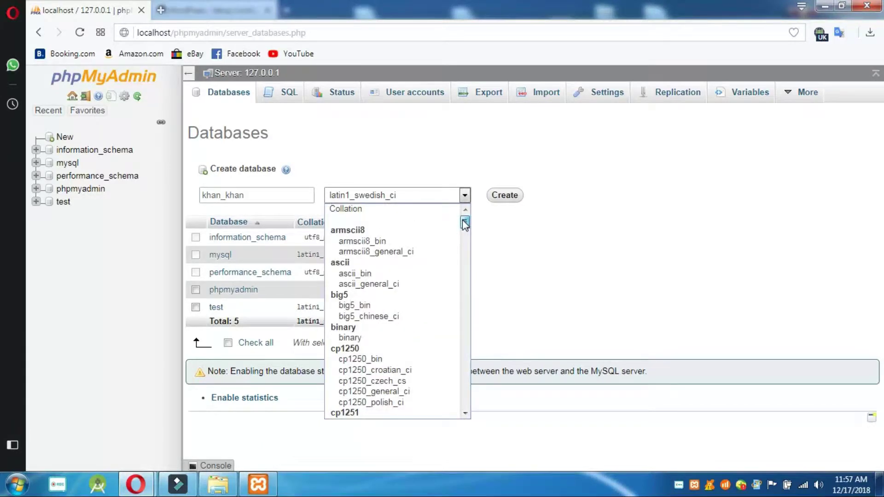
left_click(432, 209)
left_click(502, 197)
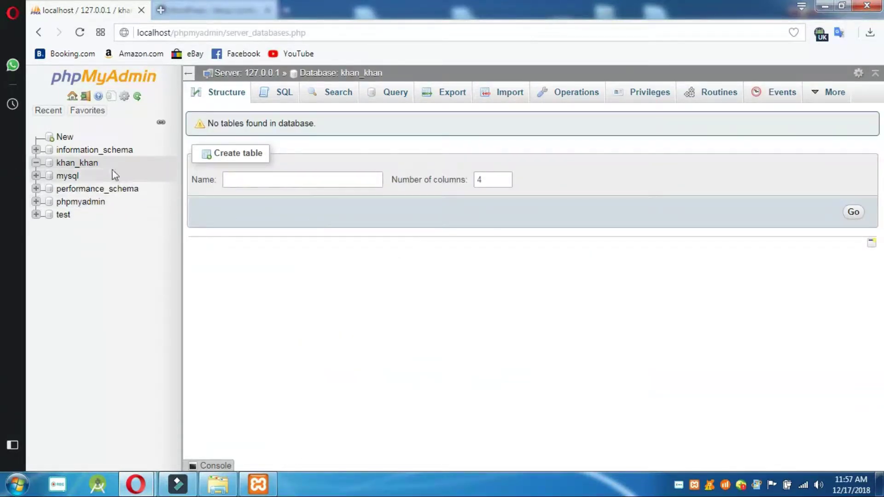
left_click_drag(108, 161, 303, 180)
key("Return")
left_click(631, 93)
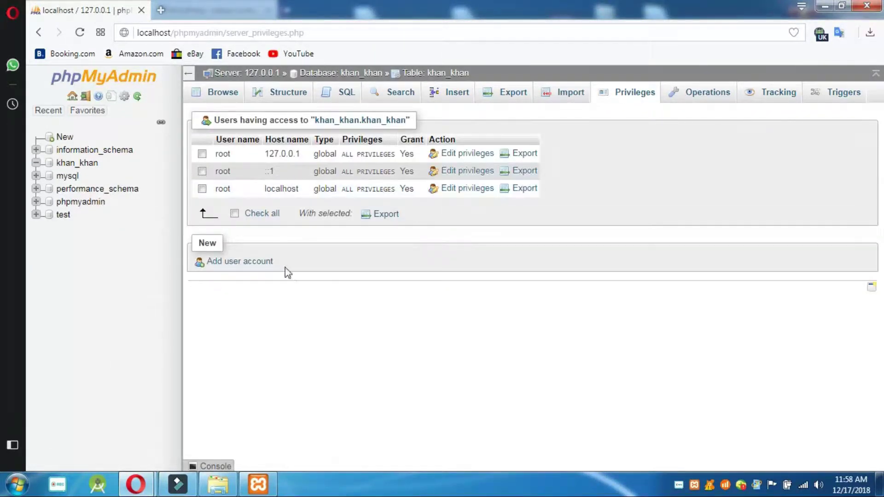
- Add a user account khan_khan on host localhost with the pasted password confirmed
left_click(220, 262)
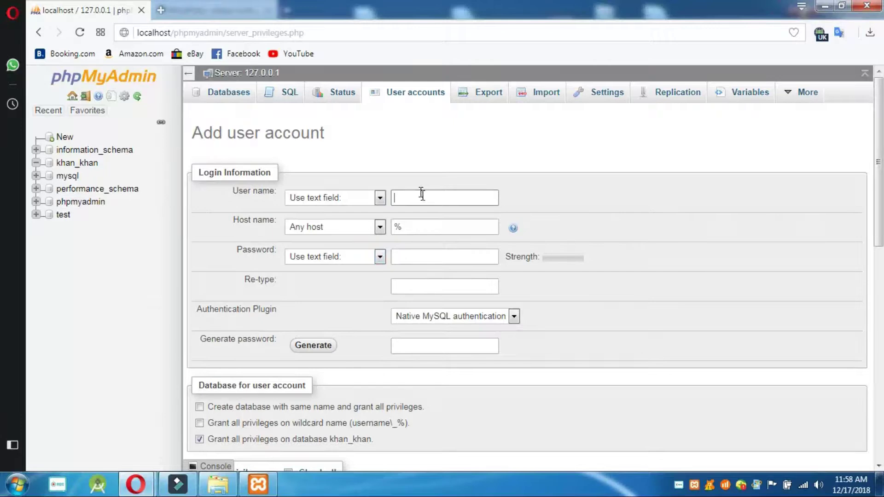
left_click(421, 194)
type("khan_khan")
left_click(430, 227)
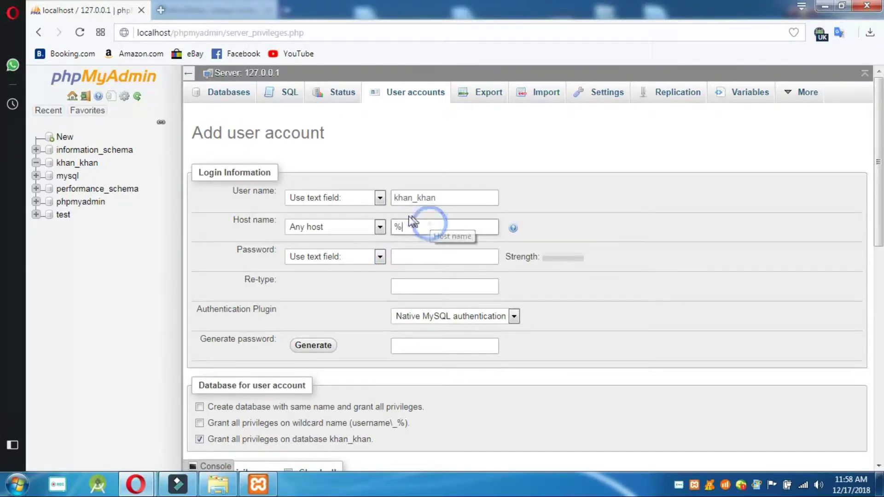
left_click(378, 227)
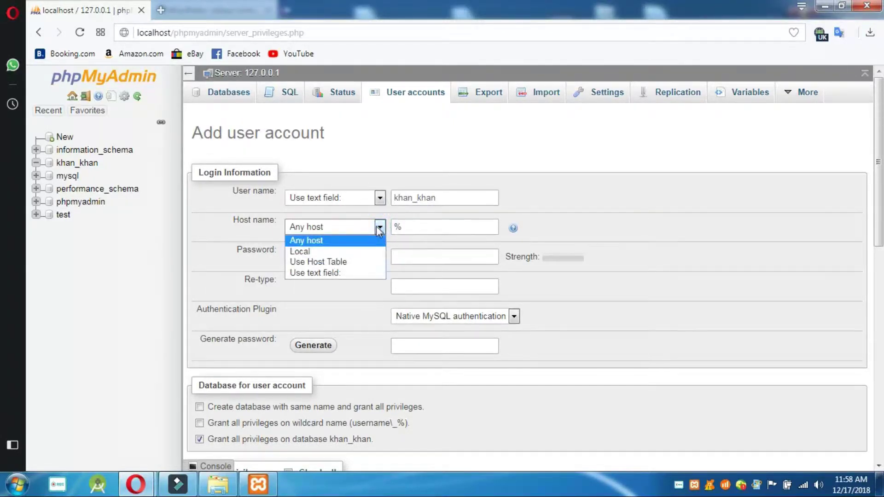
left_click(363, 249)
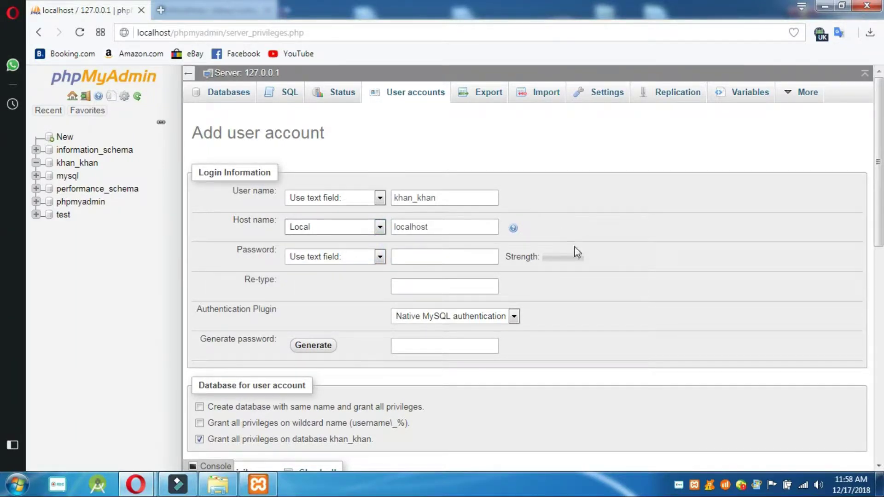
left_click(424, 251)
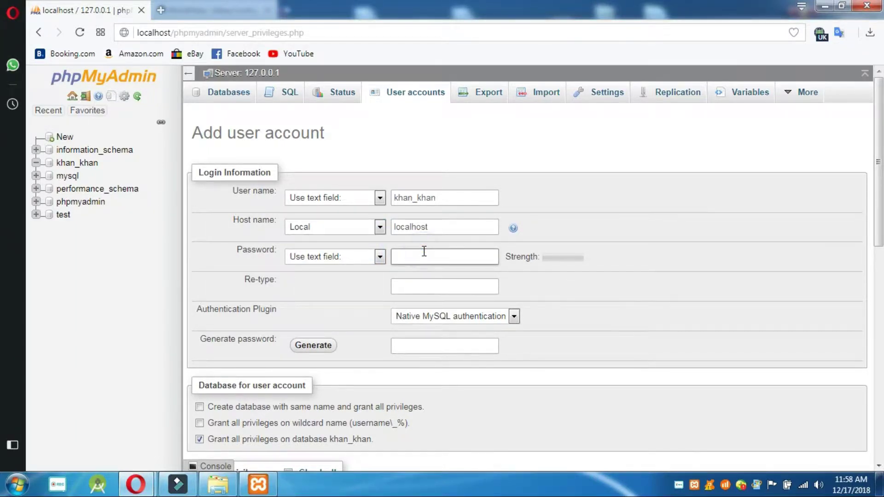
key("ctrl+v")
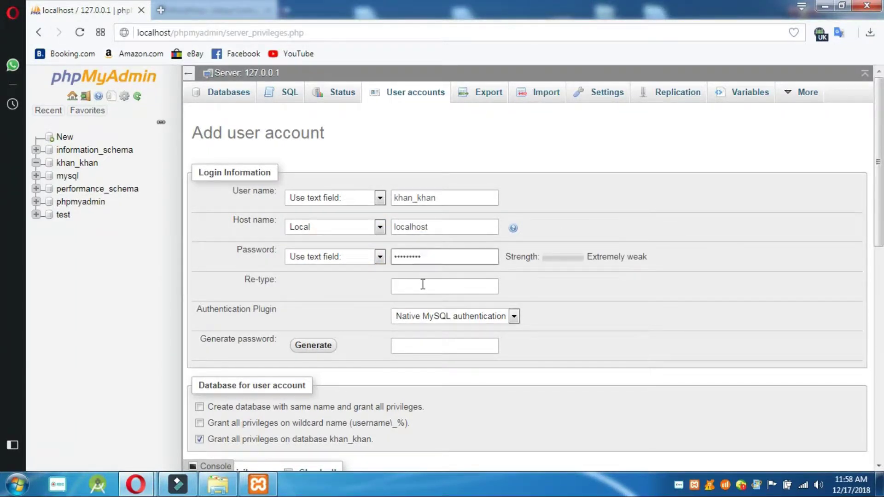
left_click(421, 286)
key("ctrl+v")
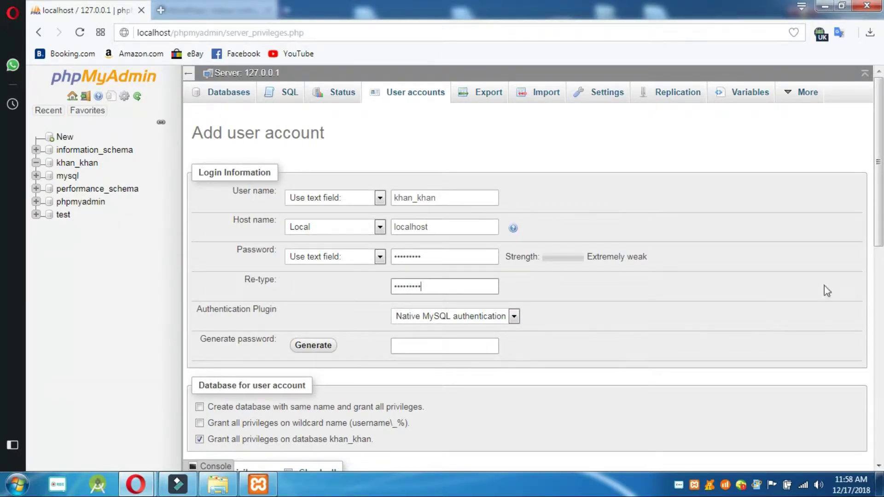
- Grant the khan_khan user all global privileges and create the account
scroll(866, 276, "down", 3)
scroll(857, 291, "down", 2)
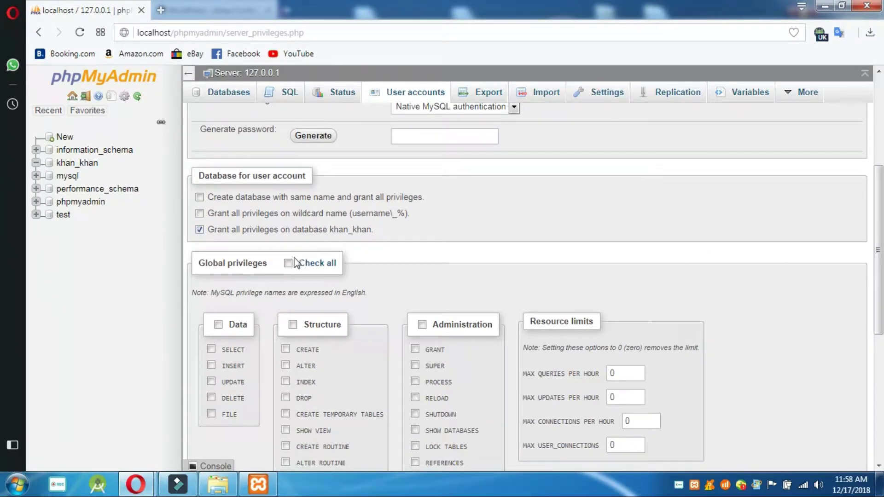
left_click(288, 263)
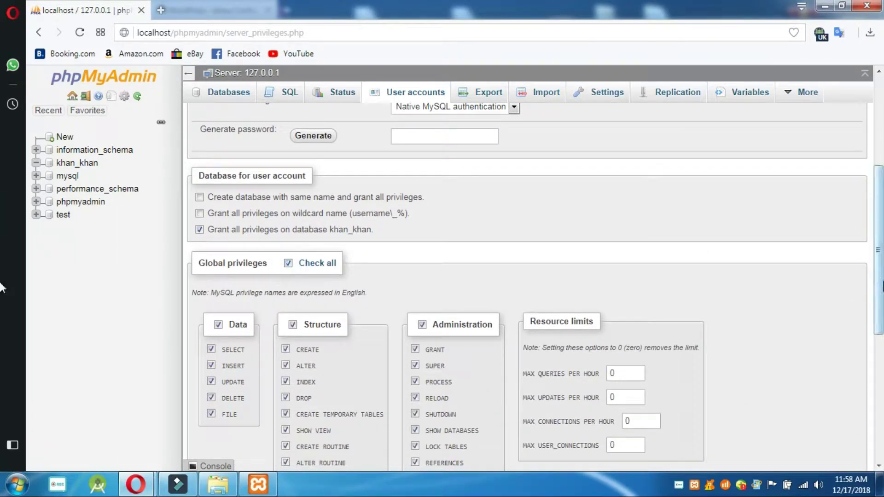
scroll(859, 389, "down", 1)
scroll(857, 386, "down", 7)
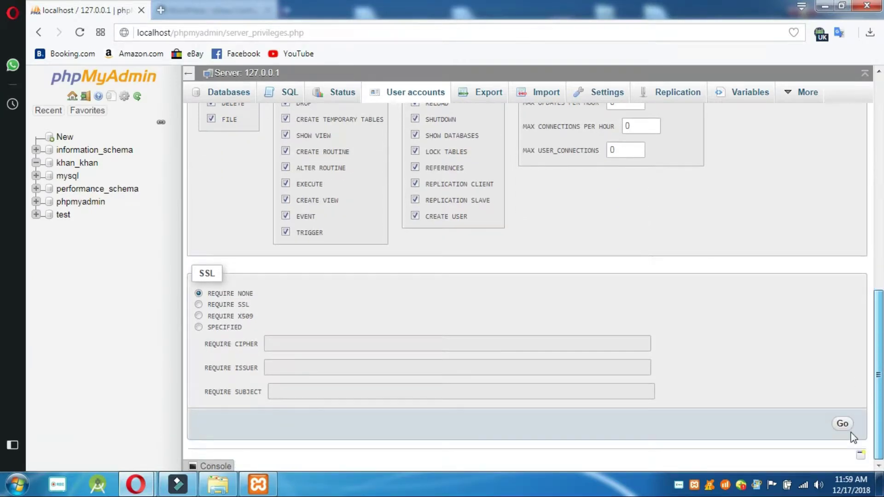
left_click(842, 424)
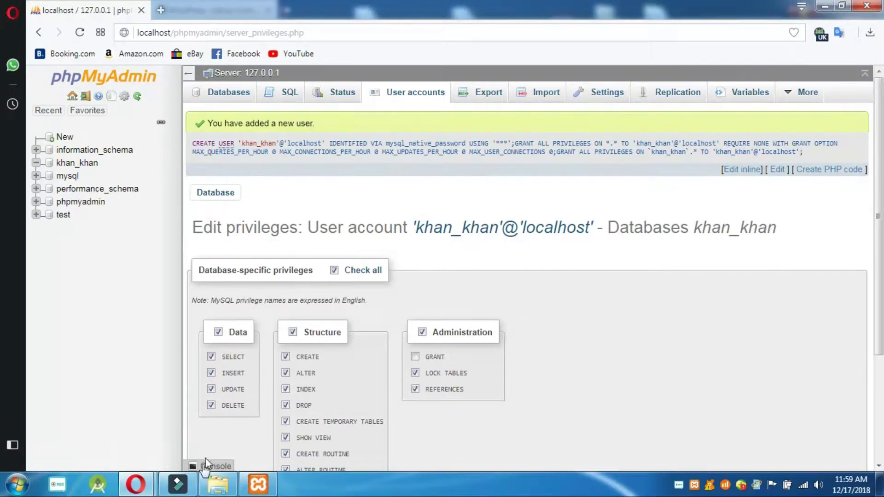
mouse_move(135, 485)
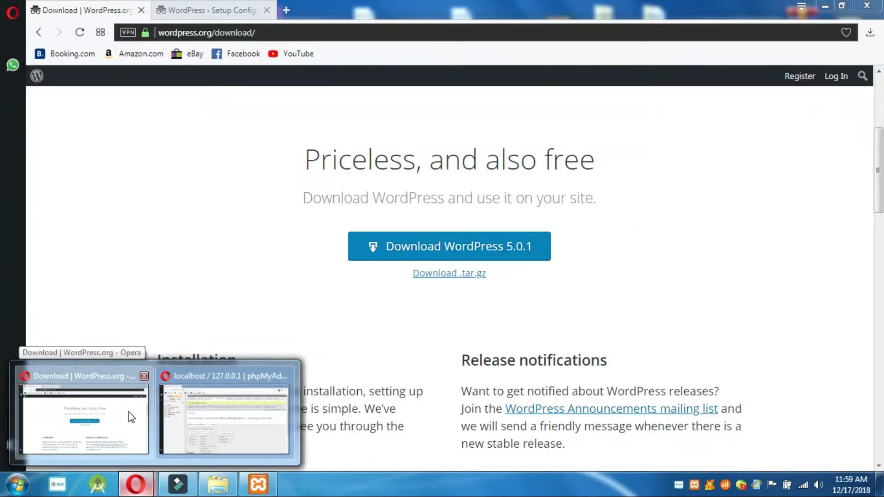
left_click(131, 418)
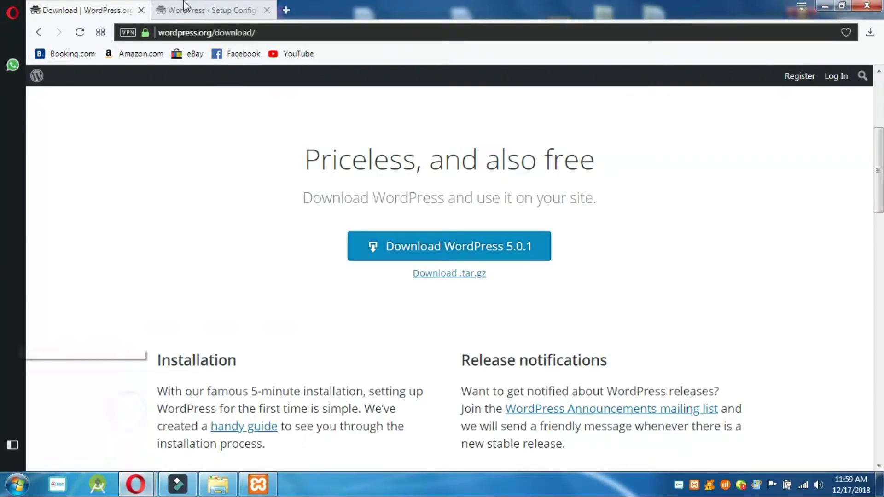
left_click(184, 8)
left_click(389, 251)
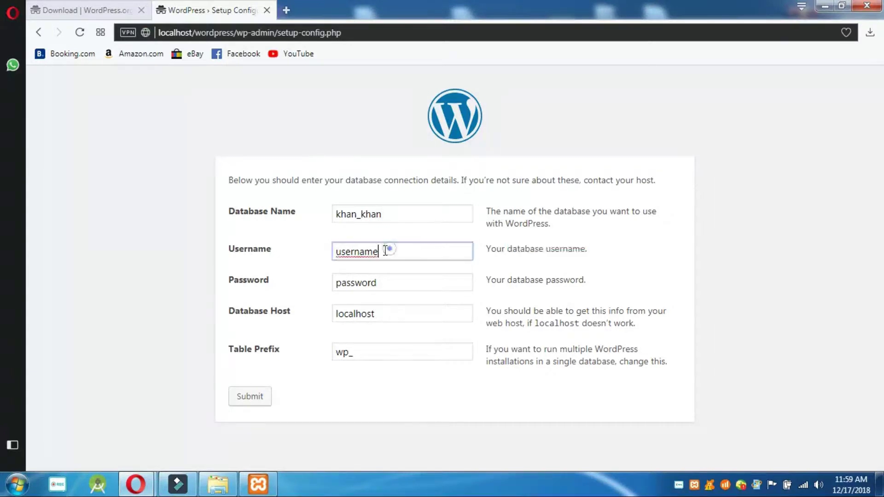
left_click_drag(389, 251, 282, 255)
type("khan_khan")
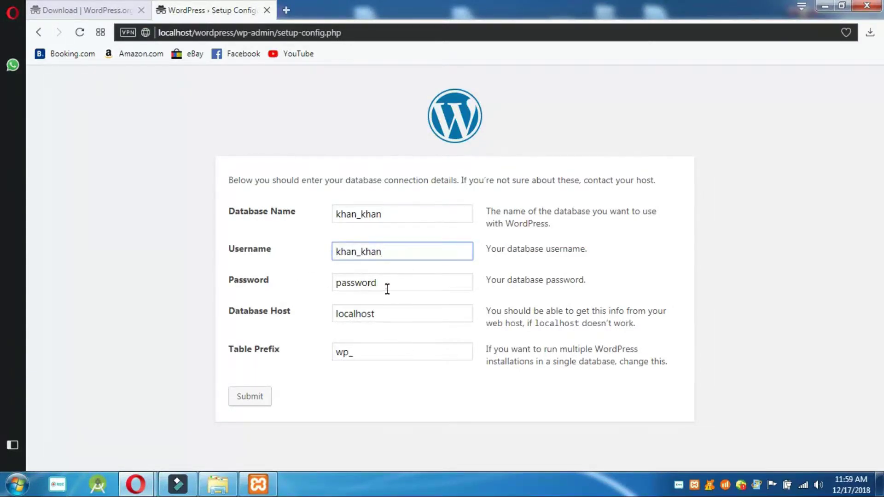
left_click_drag(388, 289, 332, 279)
type("khan_khan")
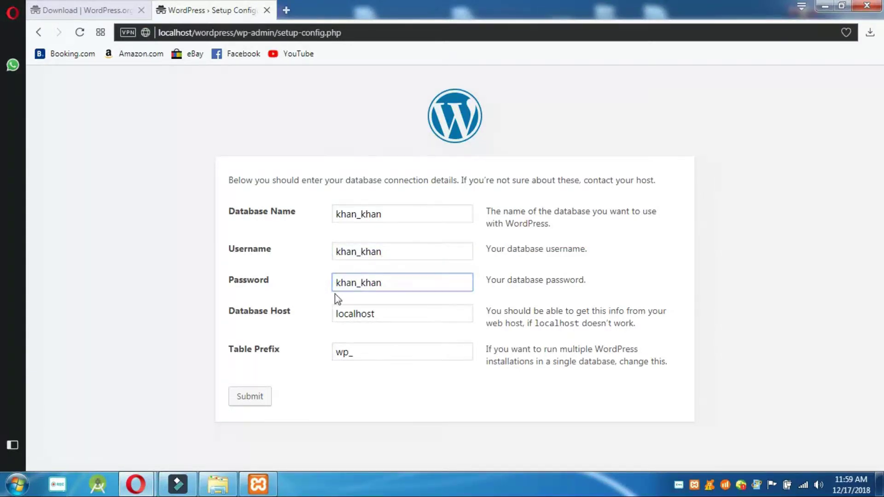
left_click(236, 405)
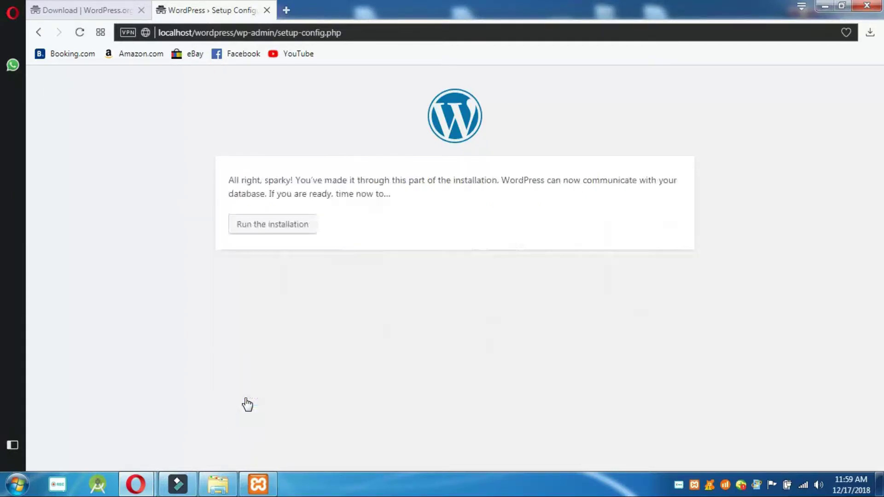
- Run the installation and set the admin username to 'admin' and its password
left_click(270, 227)
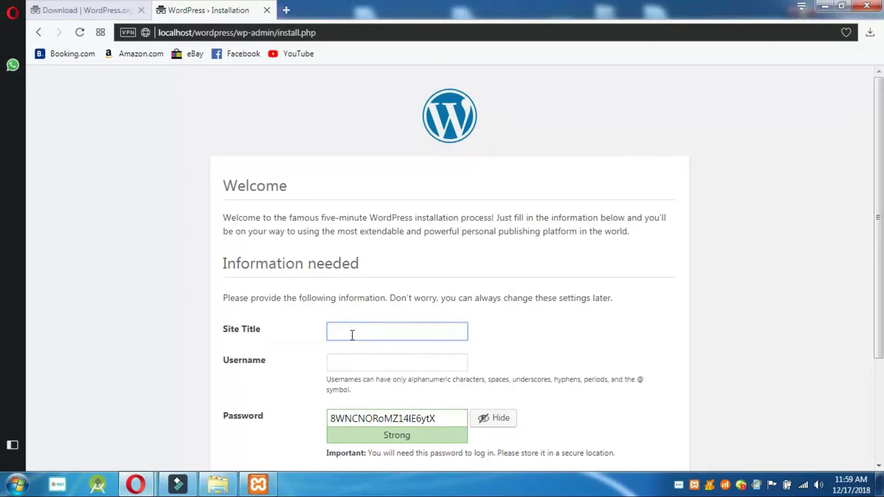
left_click(351, 359)
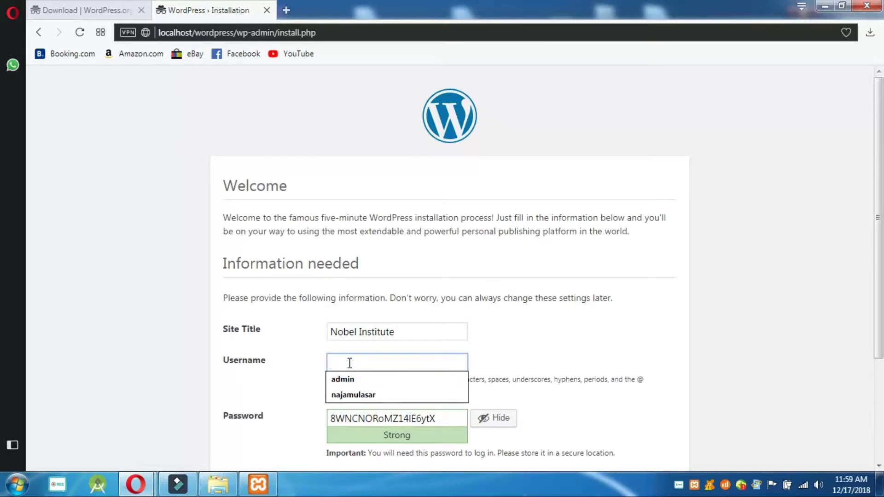
type("nobeli")
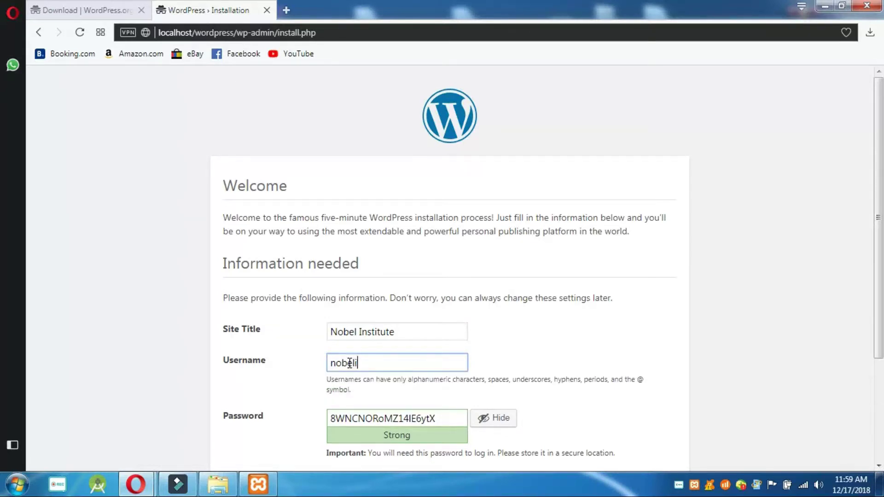
key("BackSpace")
key("BackSpace")
key("BackSpace")
key("BackSpace")
key("BackSpace")
type("admin")
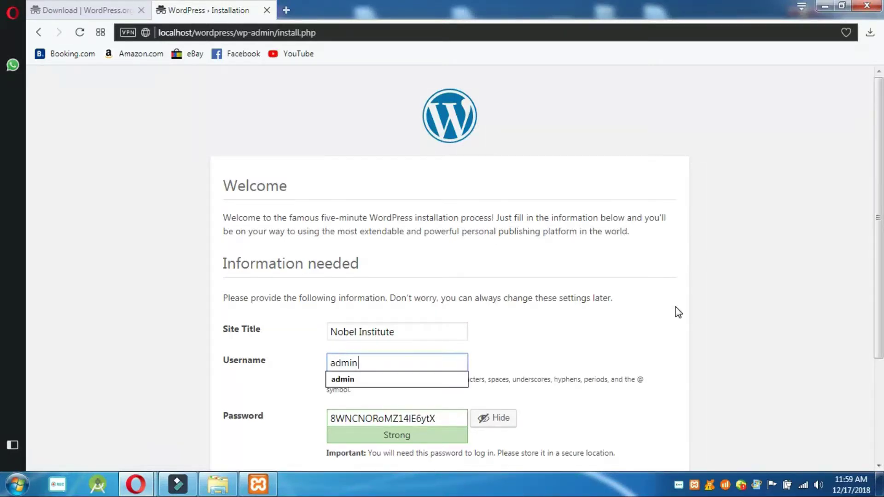
left_click(675, 306)
scroll(442, 267, "down", 3)
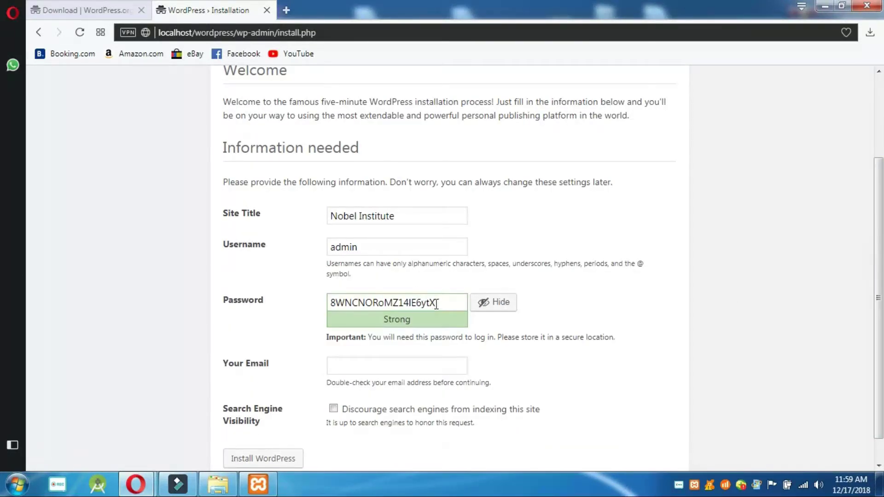
left_click_drag(441, 305, 316, 294)
type("admin")
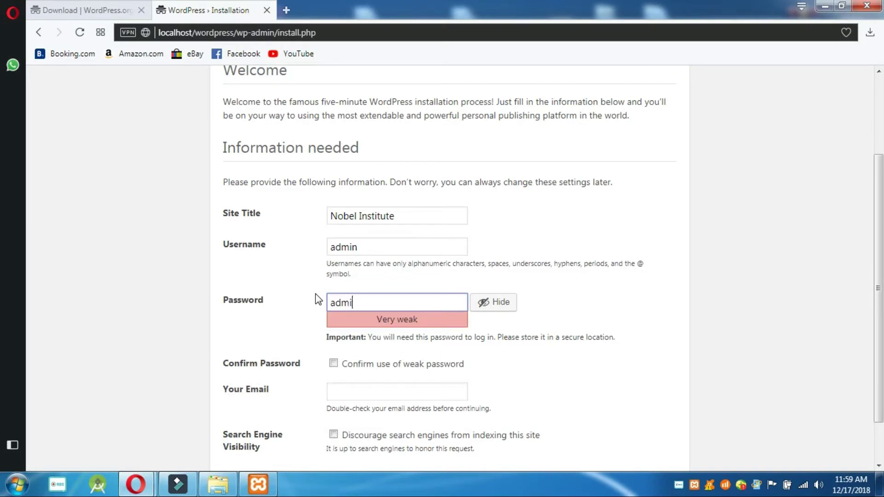
- Confirm the weak password, fill in the saved e-mail address, and install WordPress
left_click(333, 363)
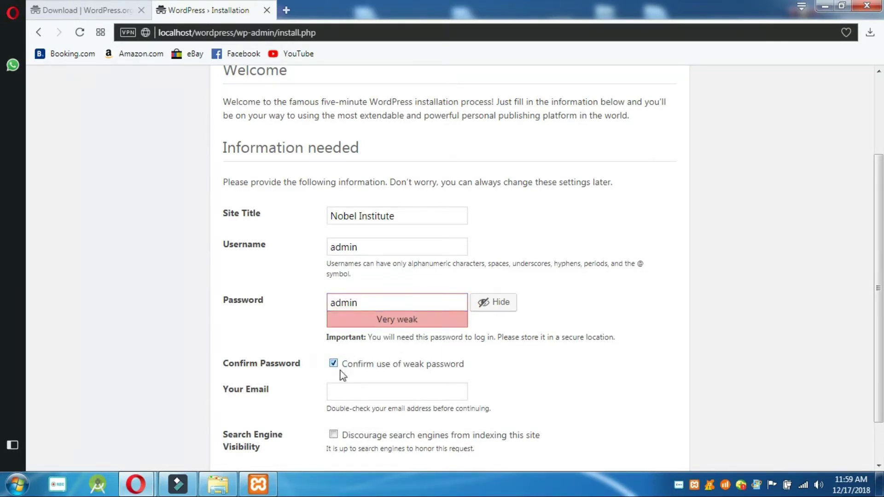
left_click(349, 388)
left_click(353, 406)
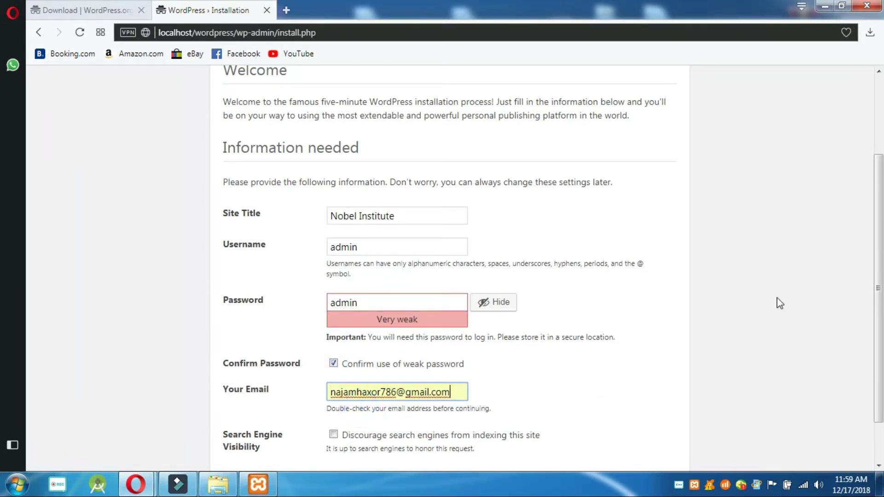
left_click_drag(877, 274, 877, 311)
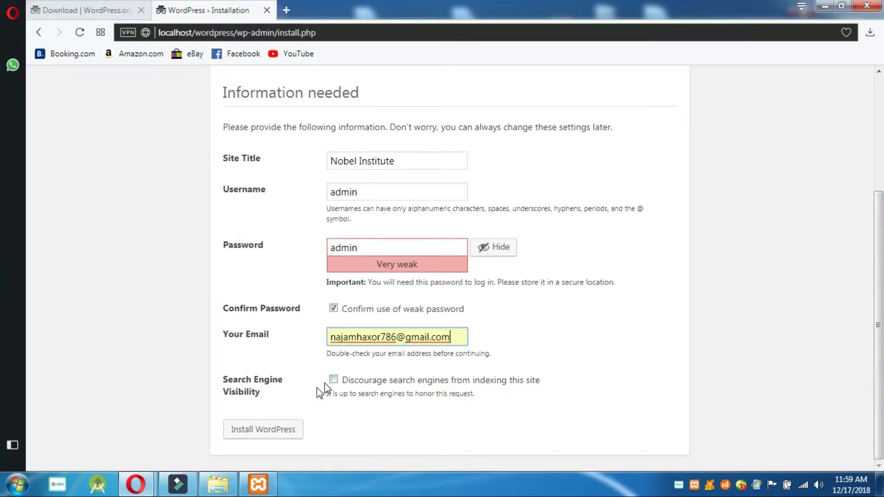
left_click(266, 431)
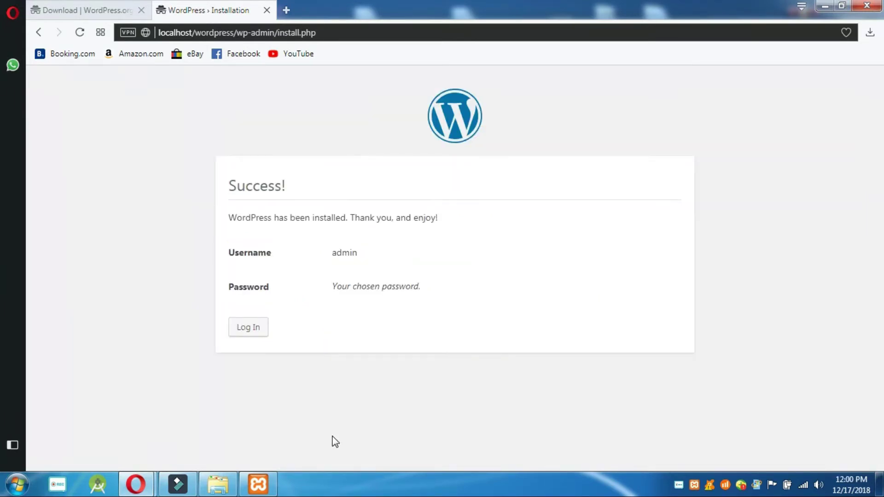
- Log in to Nobel Institute as admin with the account password and Remember Me ticked
left_click(234, 329)
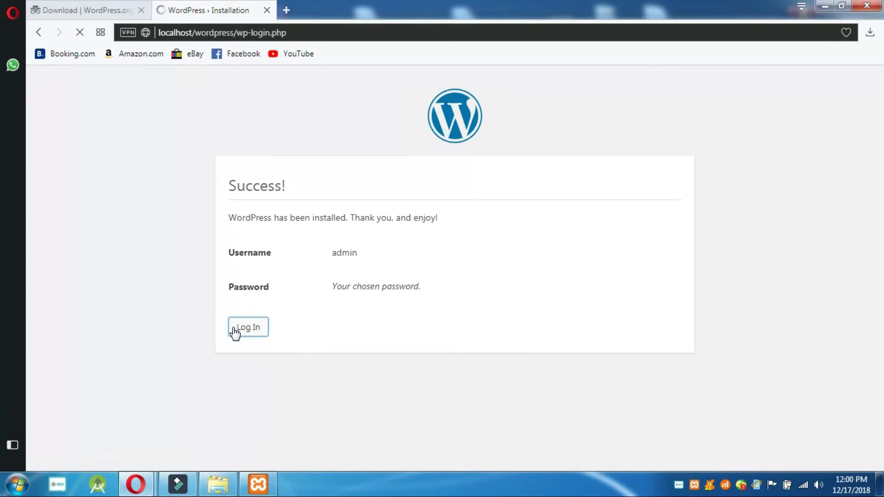
type("admin")
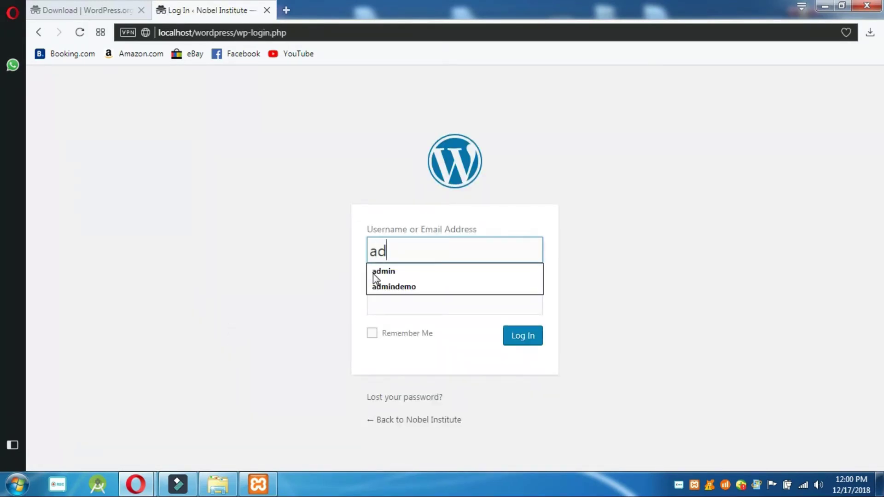
left_click(348, 282)
left_click(405, 291)
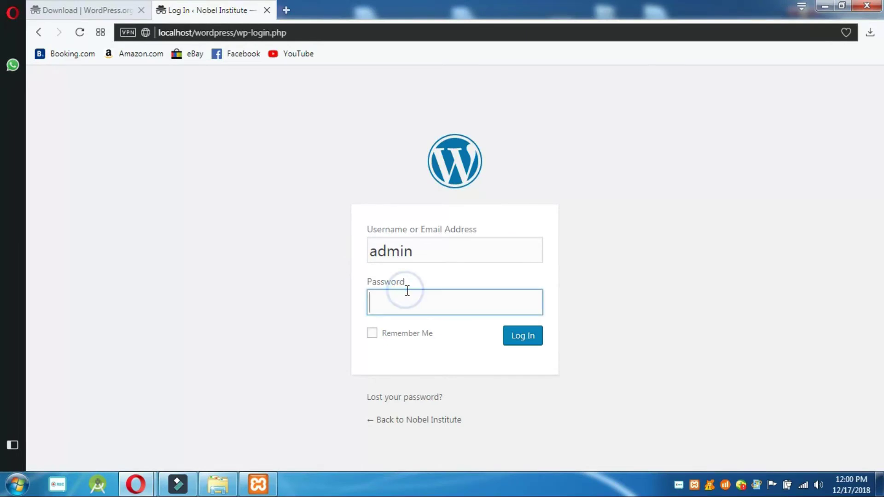
type("ad")
left_click(399, 339)
left_click(520, 343)
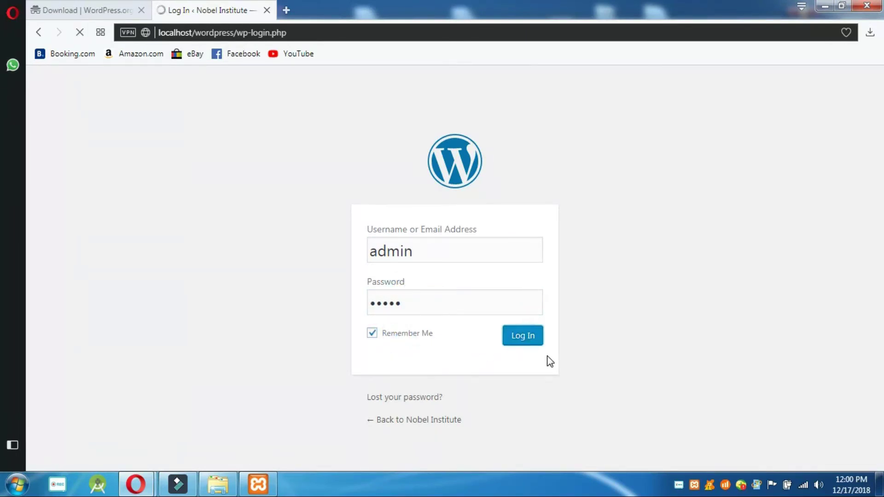